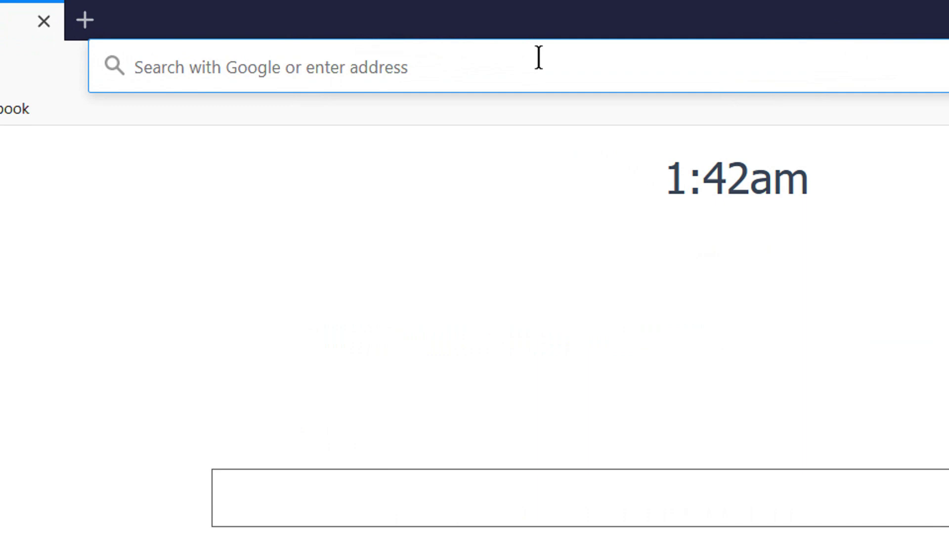
pyautogui.rightClick(520, 68)
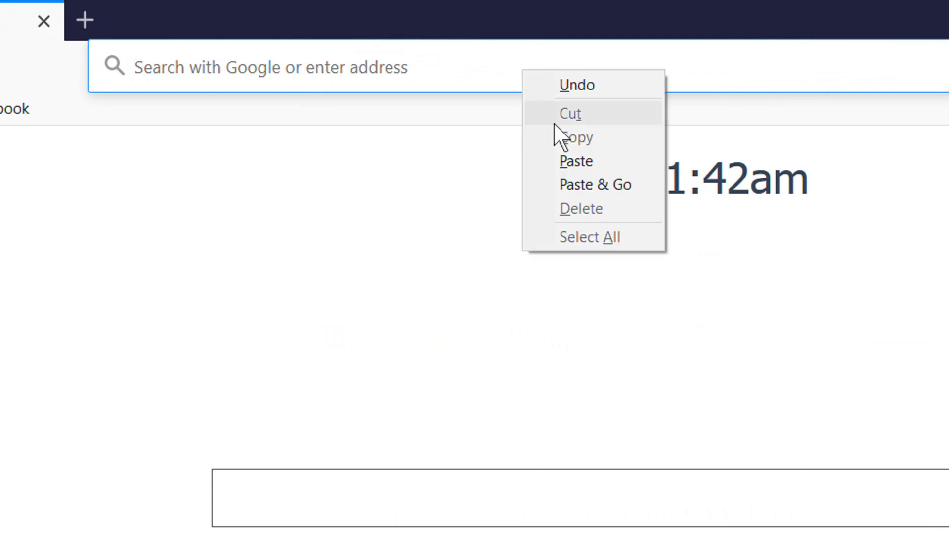
pyautogui.click(568, 160)
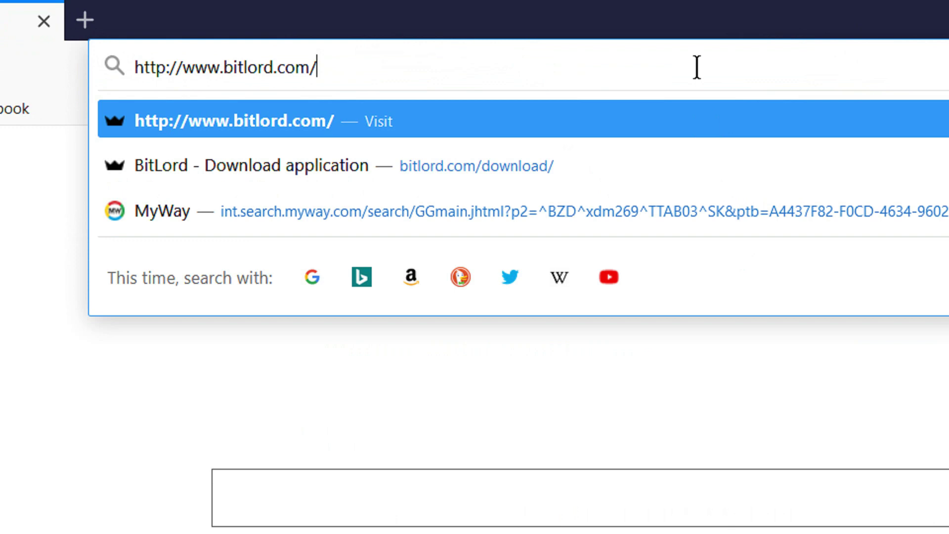
pyautogui.click(948, 67)
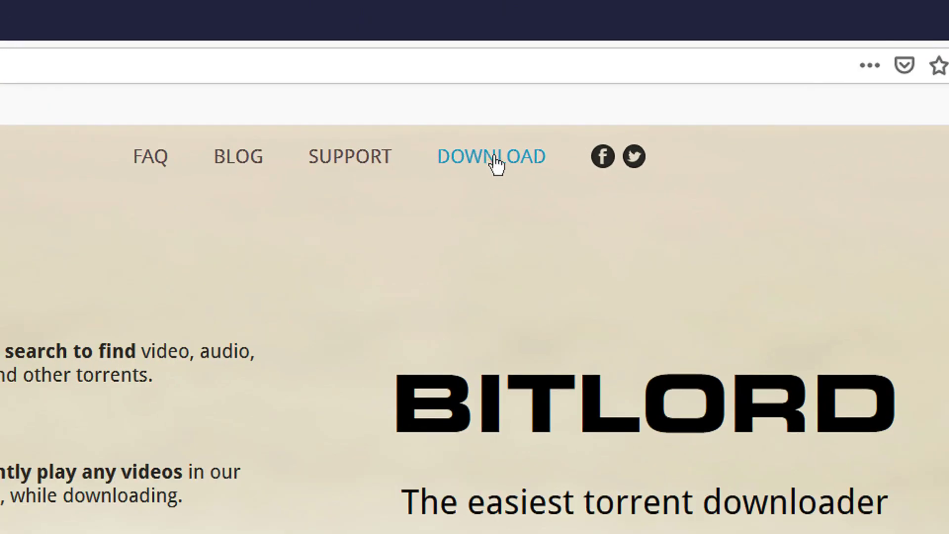
# - Download the BitLord setup file from the site's download page and save it
pyautogui.click(496, 164)
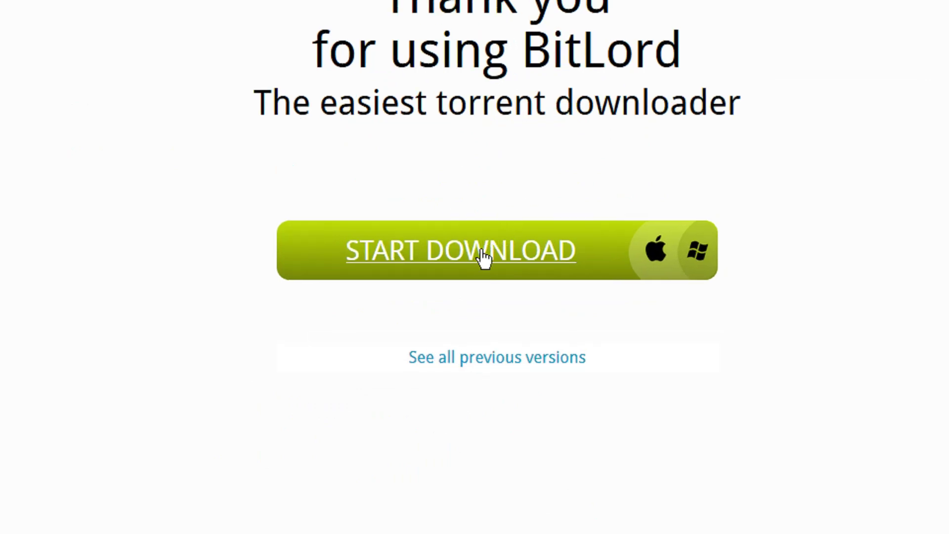
pyautogui.click(484, 259)
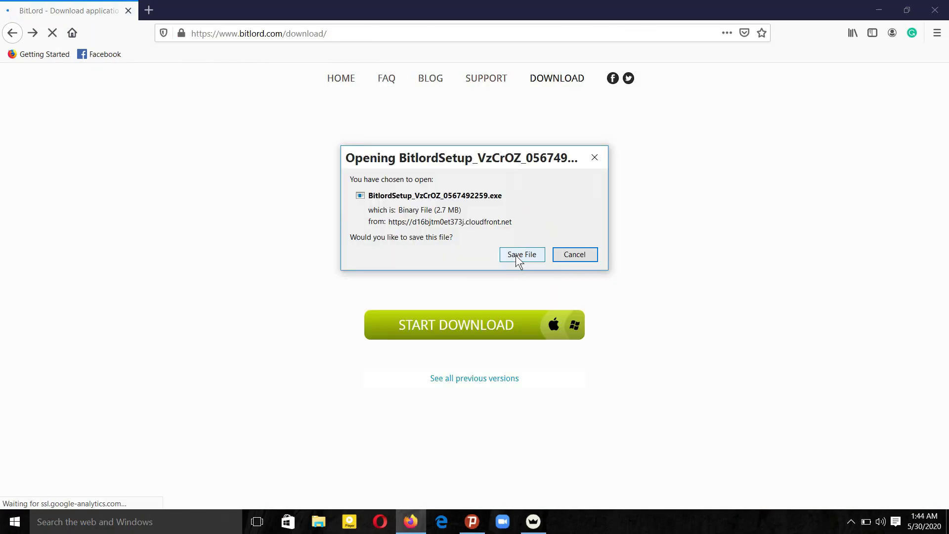
pyautogui.click(515, 255)
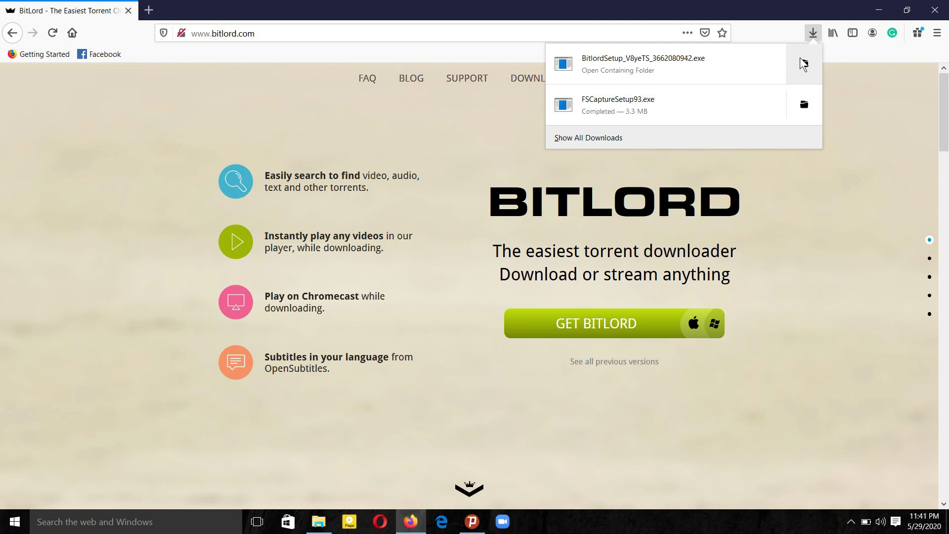
pyautogui.click(804, 63)
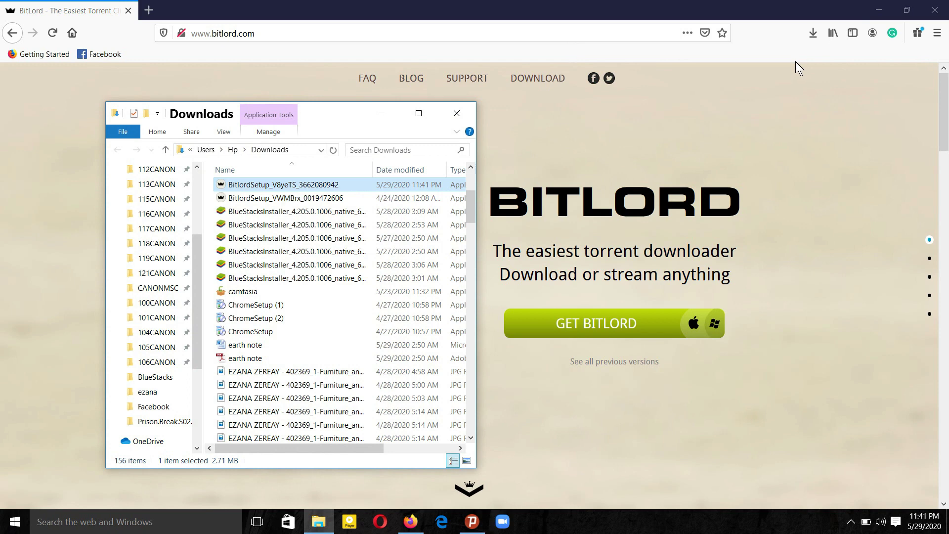
pyautogui.doubleClick(281, 186)
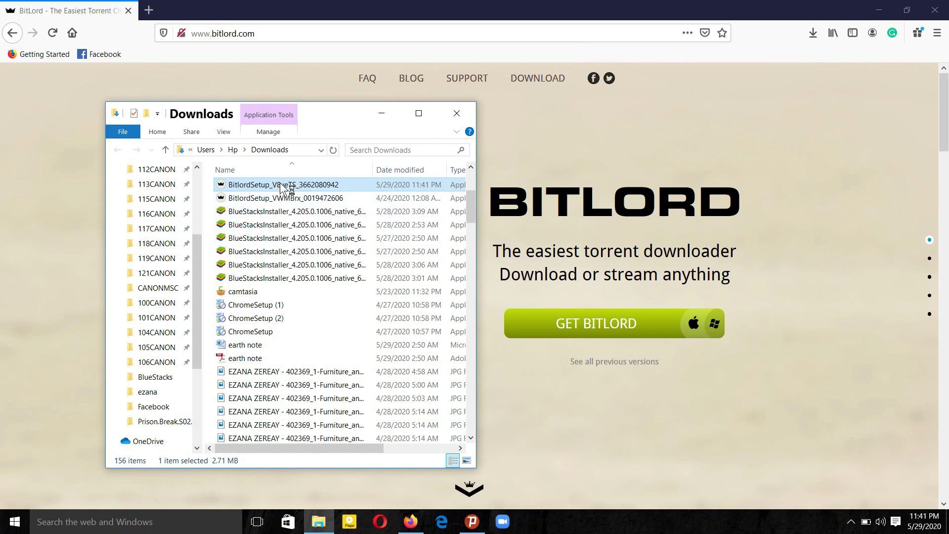
pyautogui.click(418, 112)
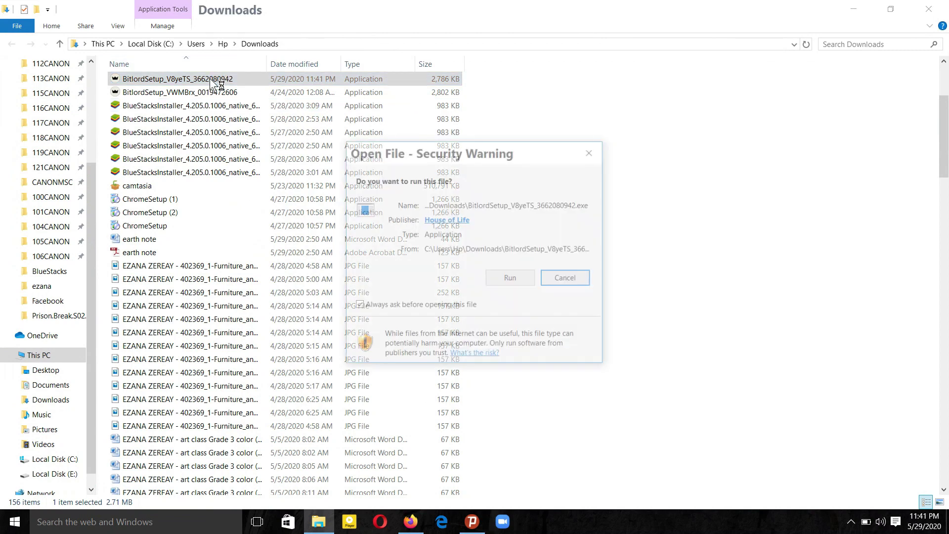
pyautogui.click(510, 279)
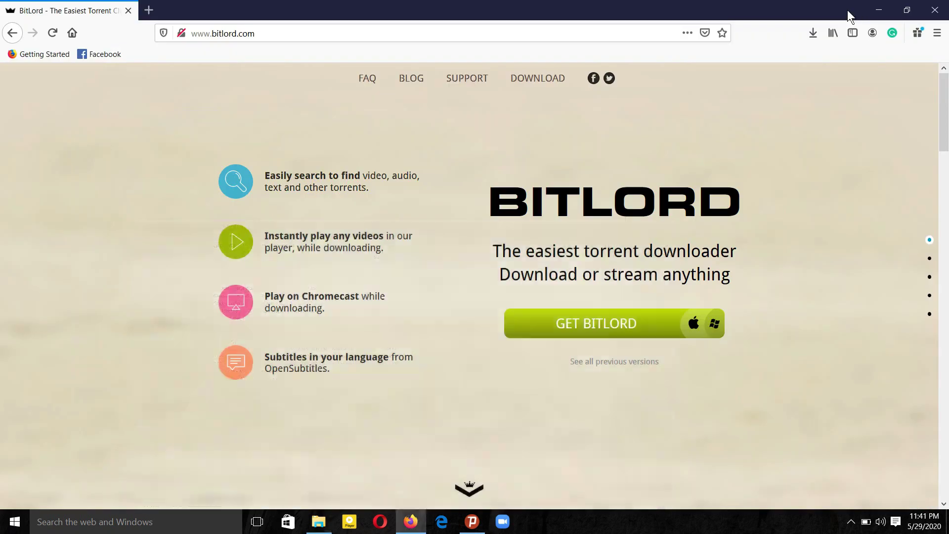
pyautogui.click(848, 11)
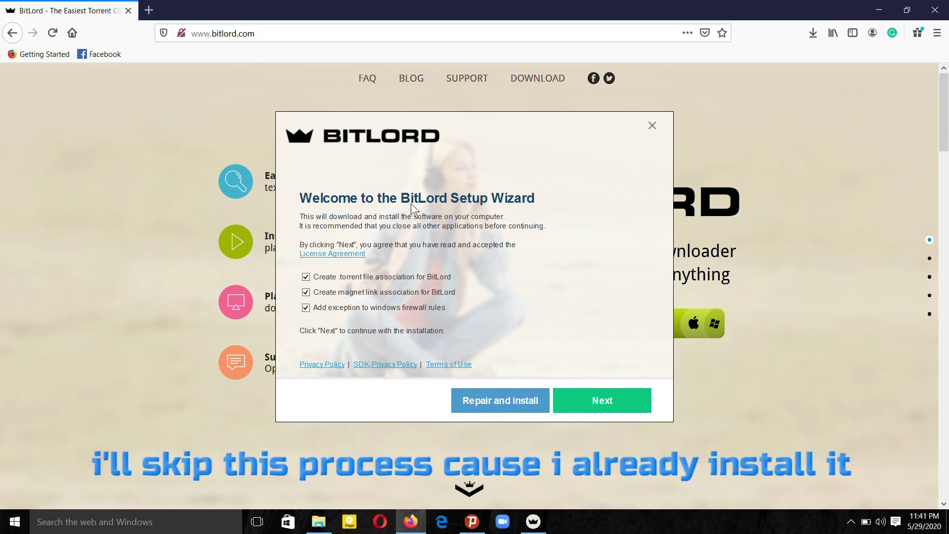
# - Proceed past the BitLord setup wizard's welcome page and exit the installer
pyautogui.click(606, 404)
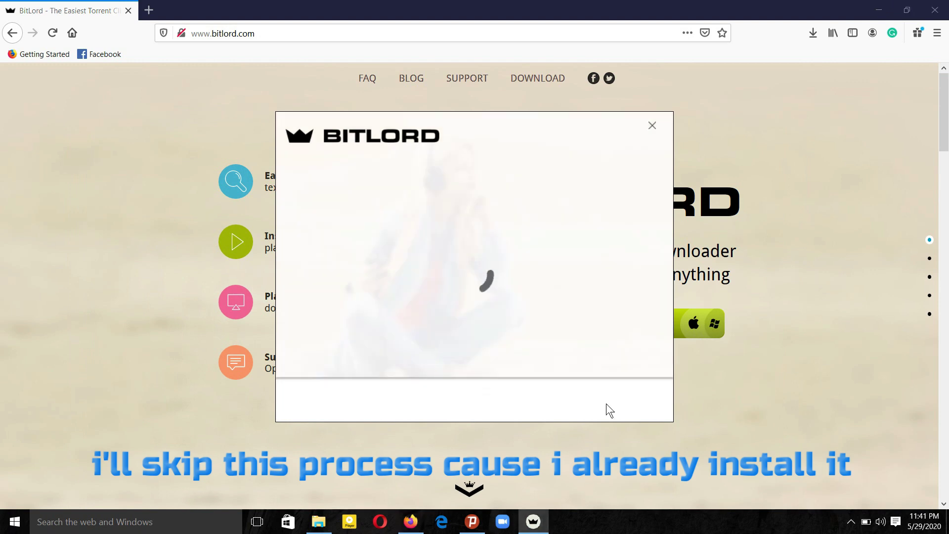
pyautogui.click(652, 126)
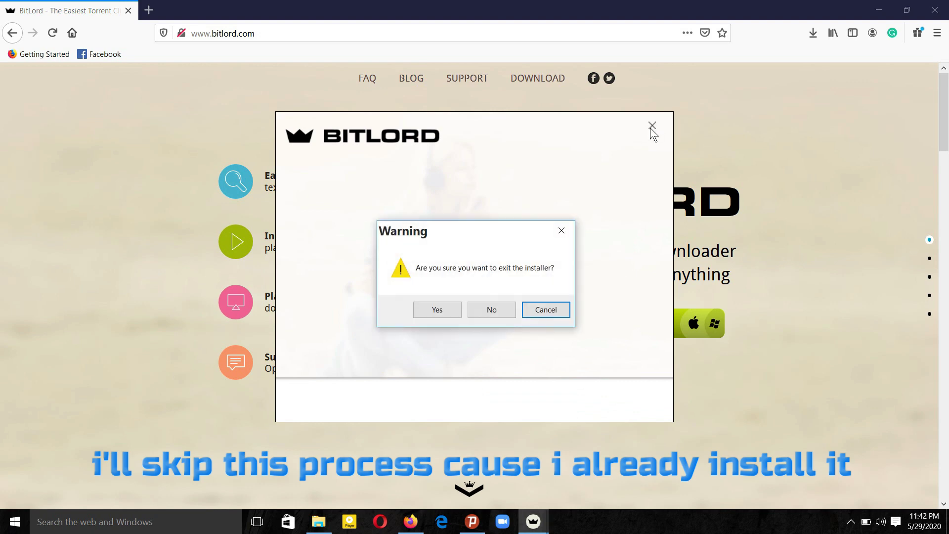
pyautogui.click(437, 309)
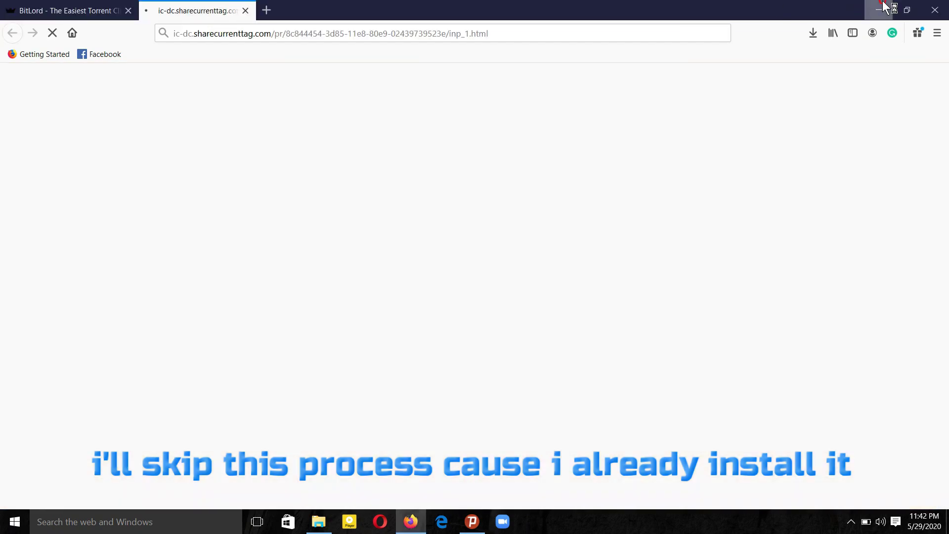
# - Minimize the browser, switch to the BitLord application and search for "prison break season 4"
pyautogui.click(884, 4)
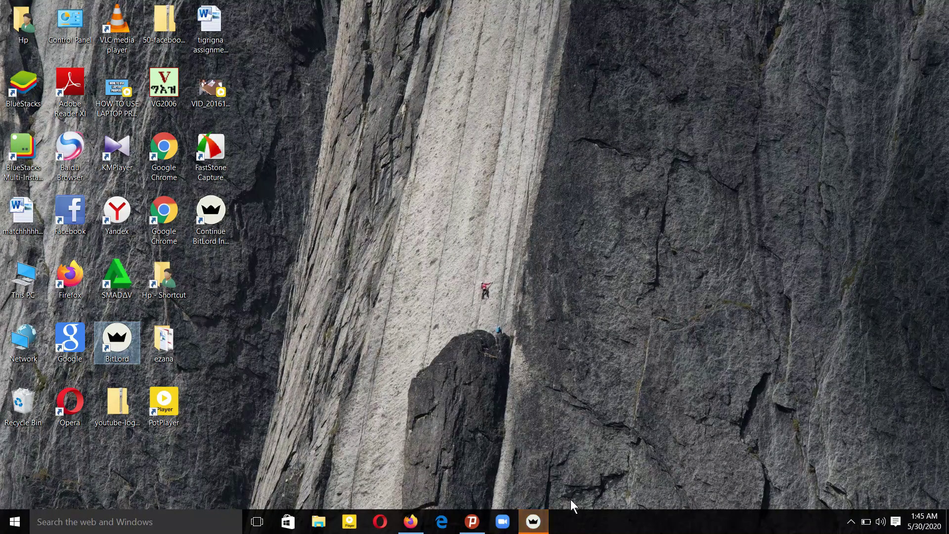
pyautogui.click(541, 525)
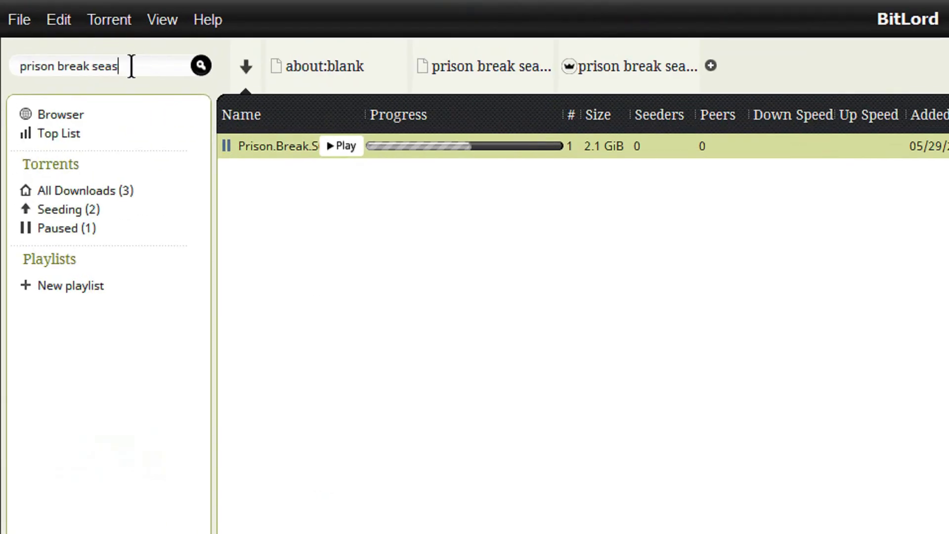
pyautogui.press('BackSpace')
pyautogui.press('BackSpace')
pyautogui.press('BackSpace')
pyautogui.press('BackSpace')
pyautogui.press('BackSpace')
pyautogui.press('BackSpace')
pyautogui.press('BackSpace')
pyautogui.press('BackSpace')
pyautogui.press('BackSpace')
pyautogui.press('BackSpace')
pyautogui.press('BackSpace')
pyautogui.press('BackSpace')
pyautogui.press('BackSpace')
pyautogui.press('BackSpace')
pyautogui.press('BackSpace')
pyautogui.press('BackSpace')
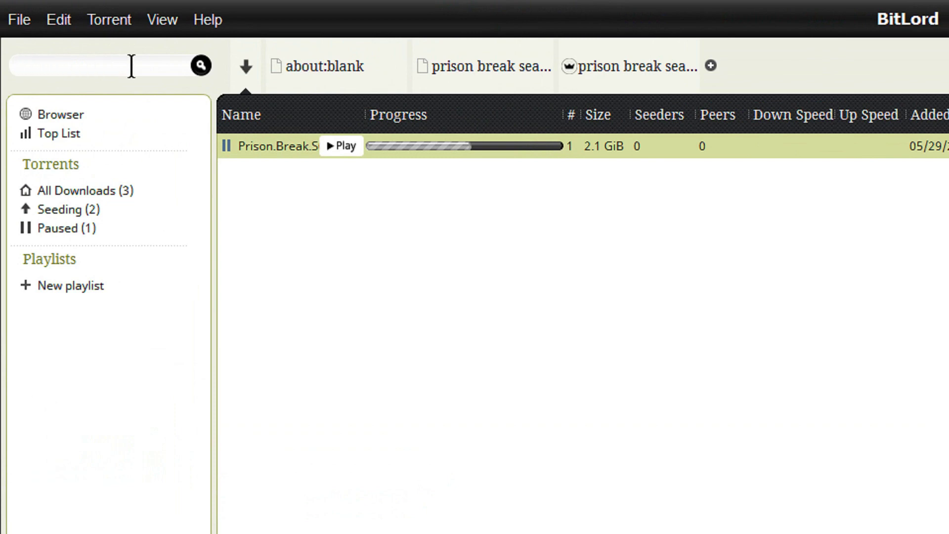
pyautogui.write('prison break')
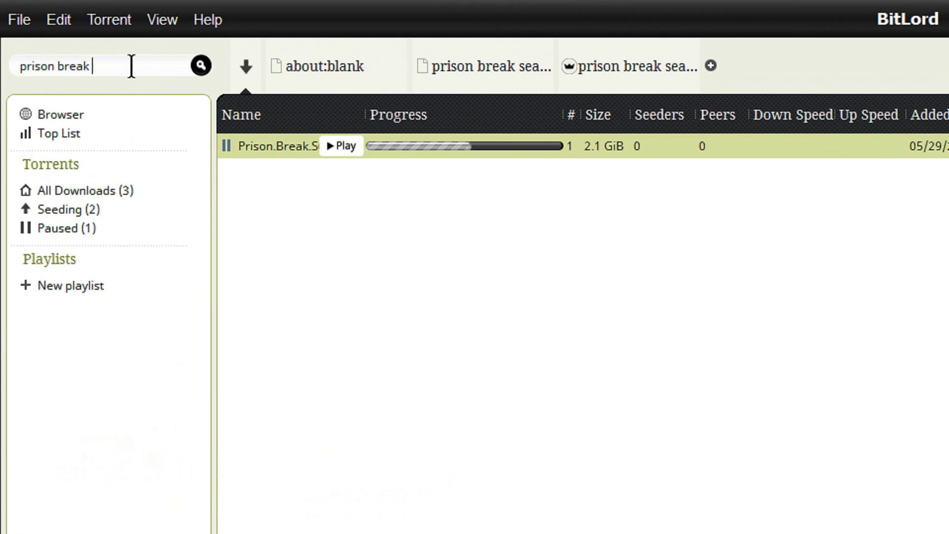
pyautogui.write(' season 4')
pyautogui.click(201, 66)
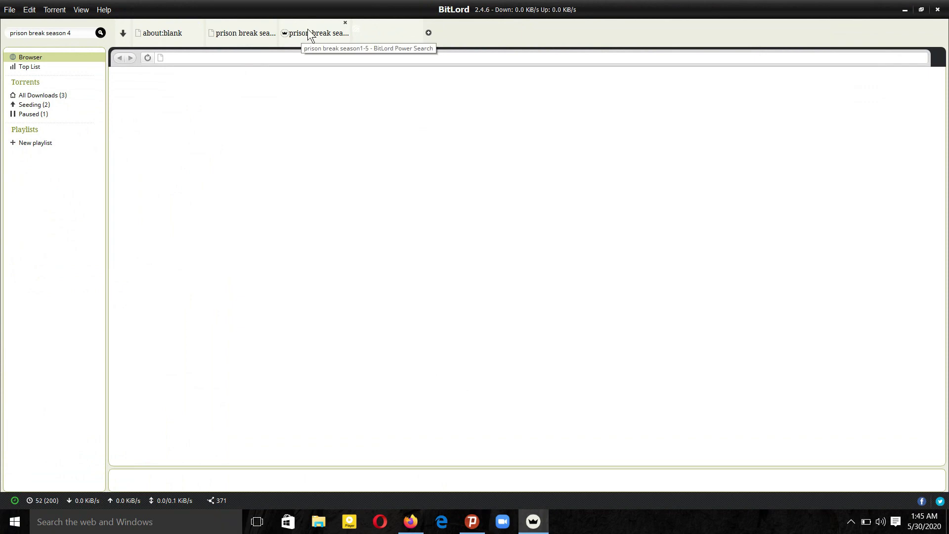
# - Start downloading the torrent "Prison Break Complete Season4 (PAL)(Retail) 6XDVD5[NLUPPER]" from the search results and select it in the download list
pyautogui.click(243, 43)
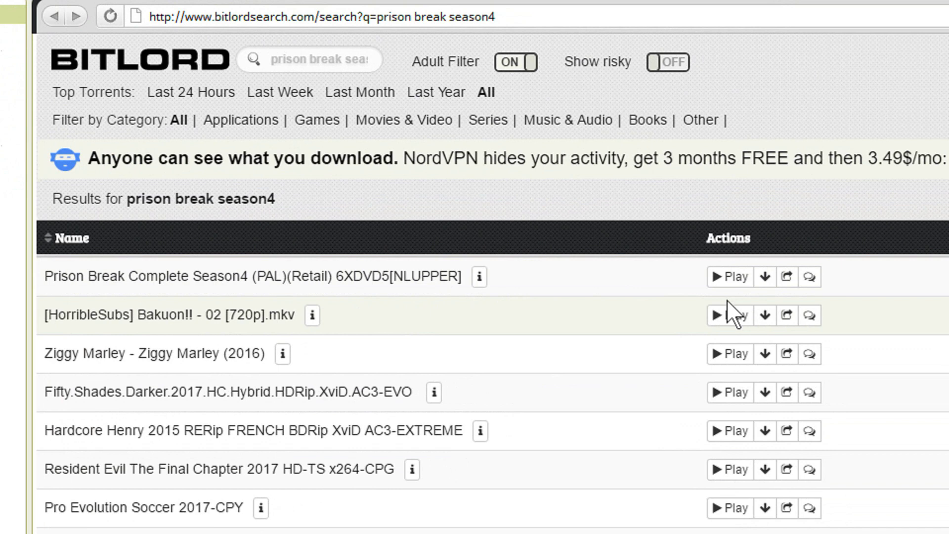
pyautogui.click(765, 278)
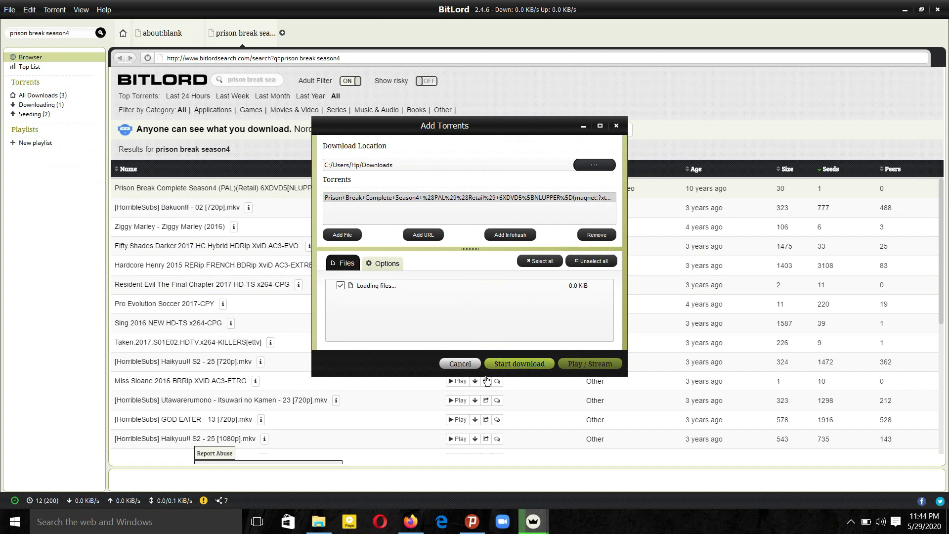
pyautogui.click(526, 365)
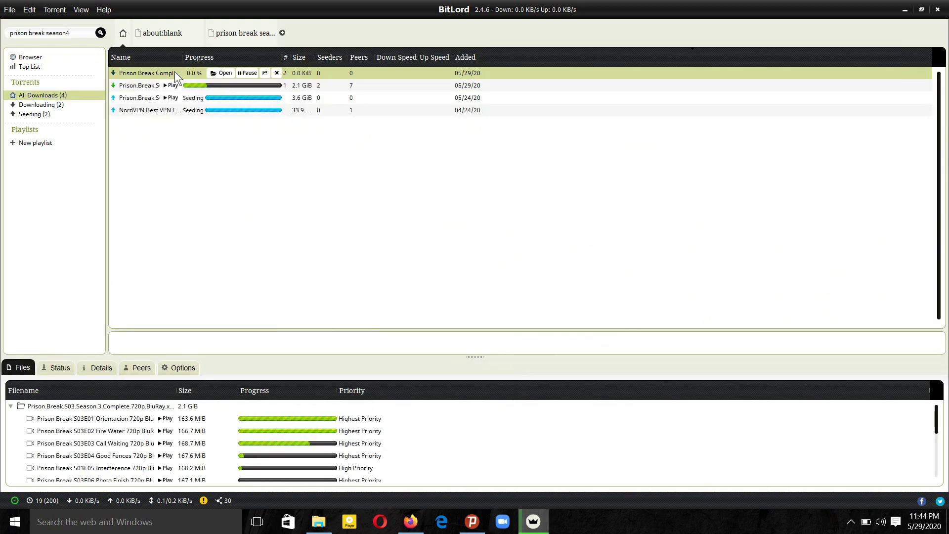
pyautogui.click(166, 73)
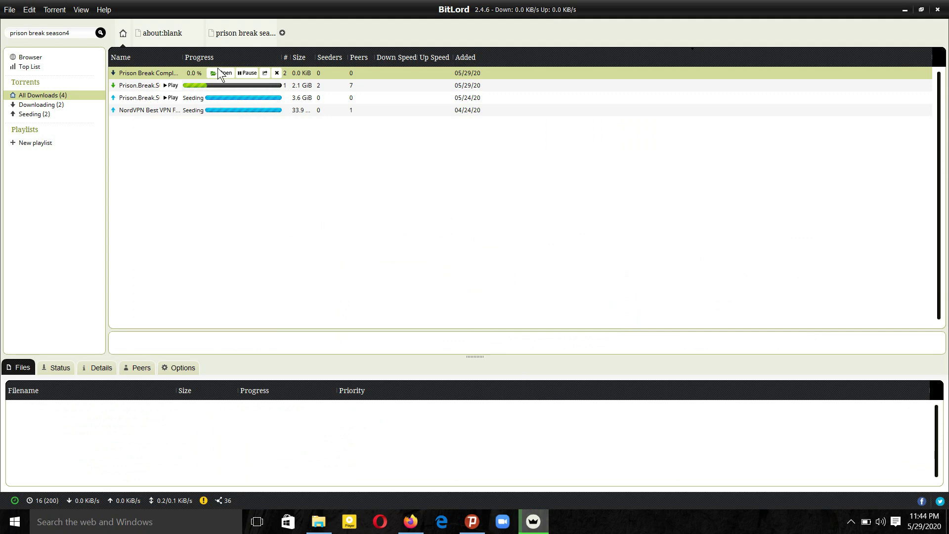